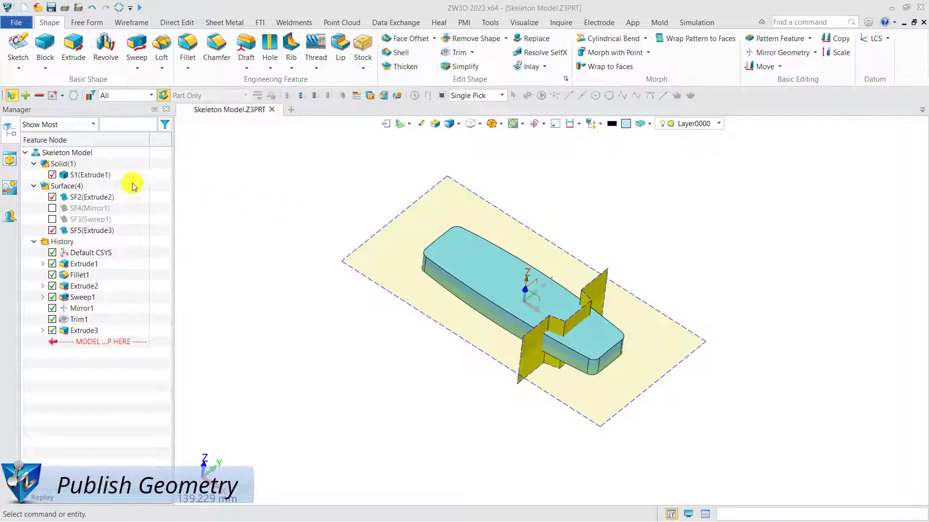
- Select the skeleton's S1 solid and SF5 fin surfaces, then clear the selection
{"action": "left_click", "coordinate": [105, 178]}
{"action": "left_click", "coordinate": [99, 230]}
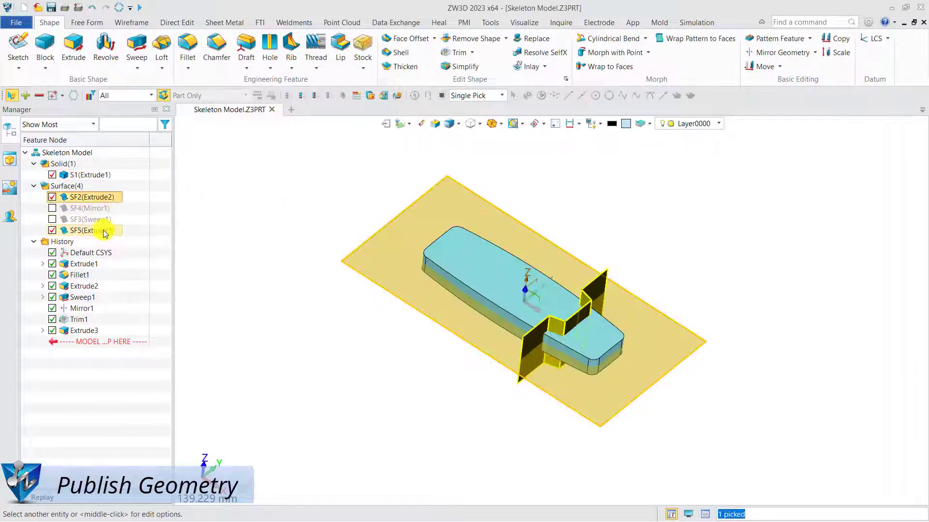
{"action": "left_click", "coordinate": [251, 217]}
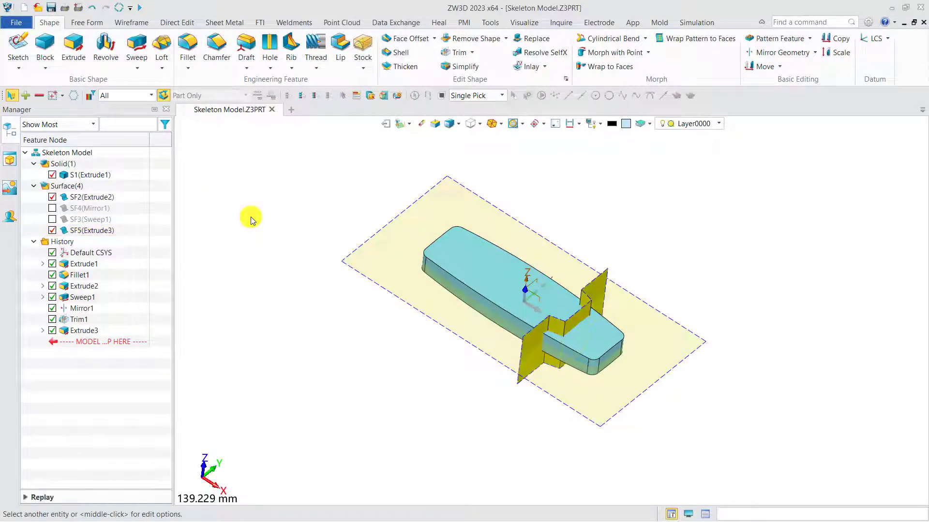
- Create PublishSet9 with the Shape filter, holding the S1 solid, base surface and fin surfaces
{"action": "left_click", "coordinate": [392, 21]}
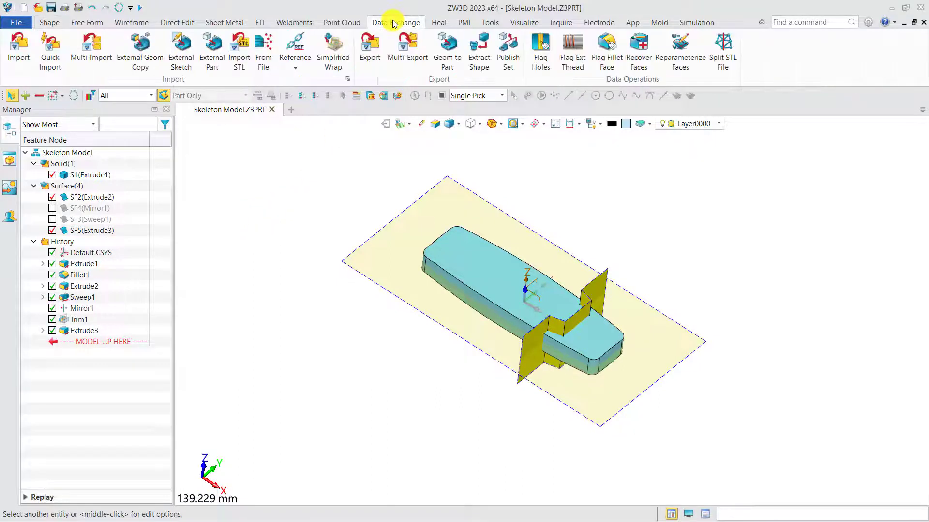
{"action": "left_click", "coordinate": [516, 58]}
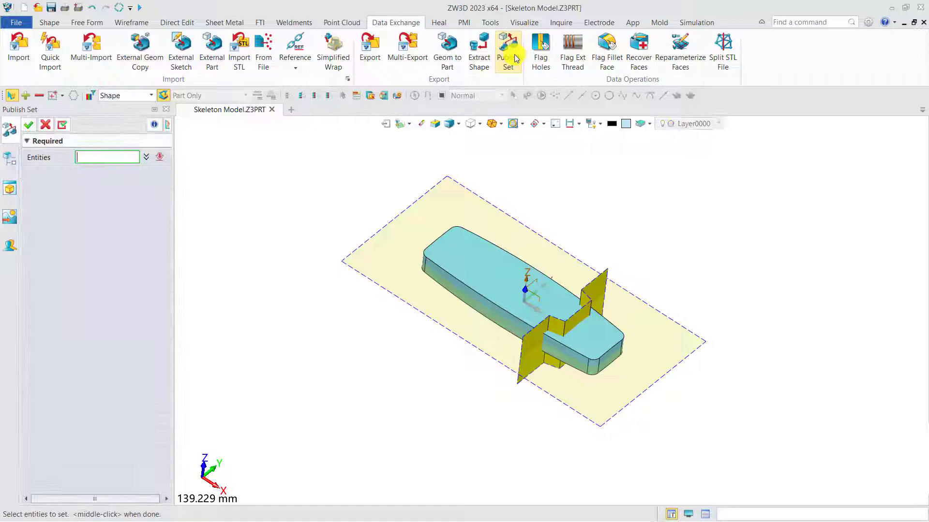
{"action": "left_click", "coordinate": [120, 98]}
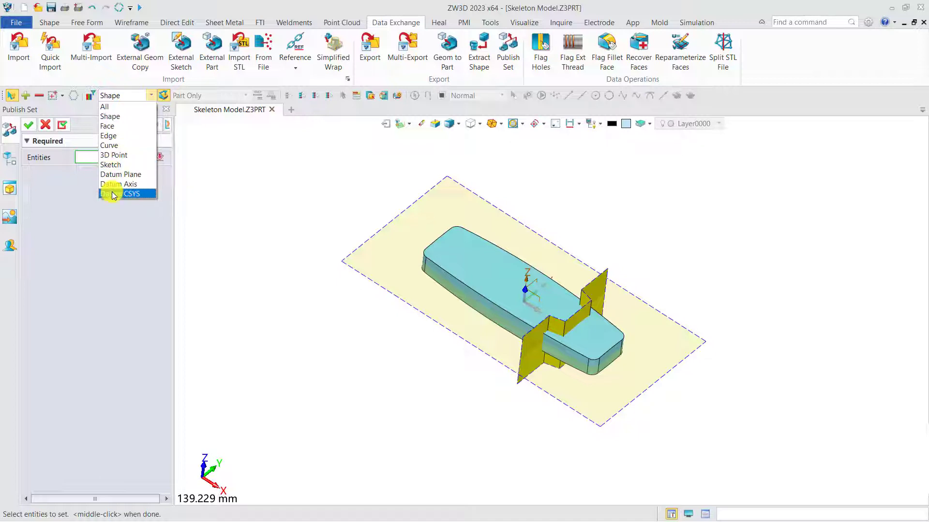
{"action": "left_click", "coordinate": [119, 117]}
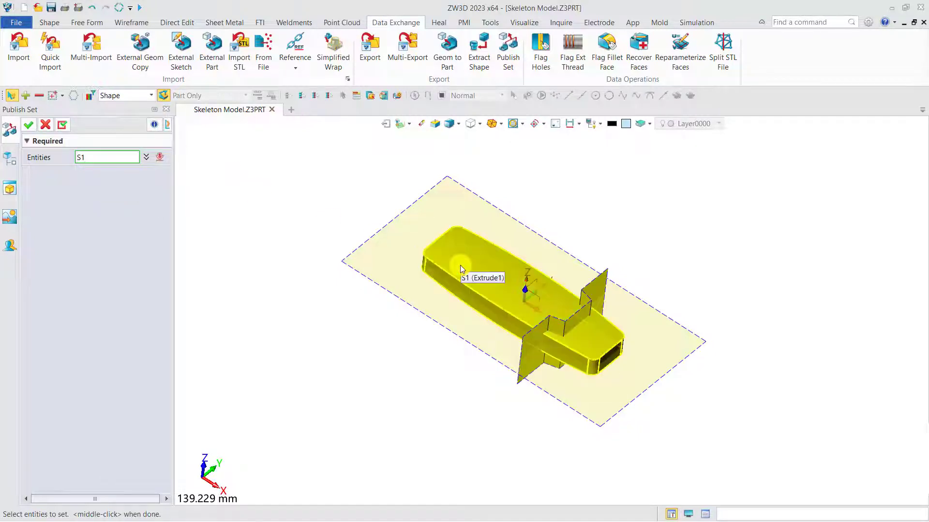
{"action": "left_click", "coordinate": [460, 265]}
{"action": "left_click", "coordinate": [402, 280]}
{"action": "left_click", "coordinate": [600, 293]}
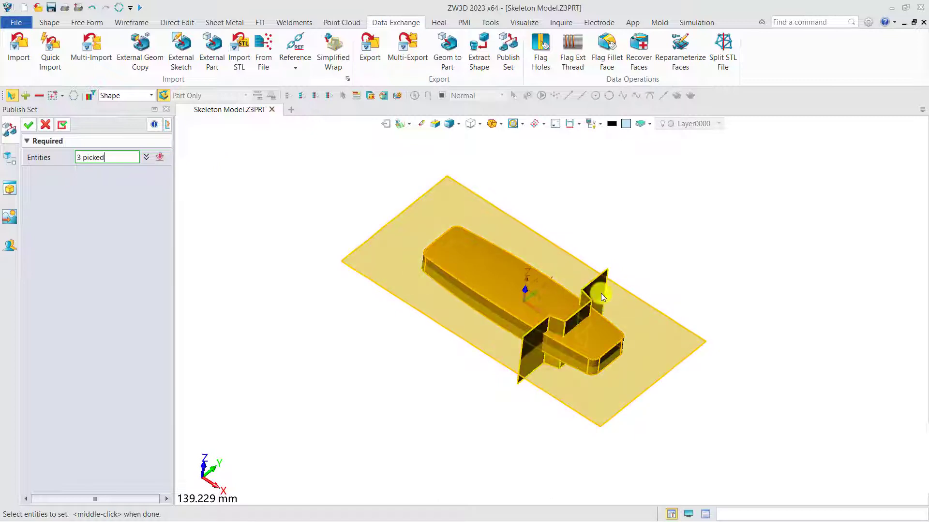
{"action": "left_click", "coordinate": [26, 126]}
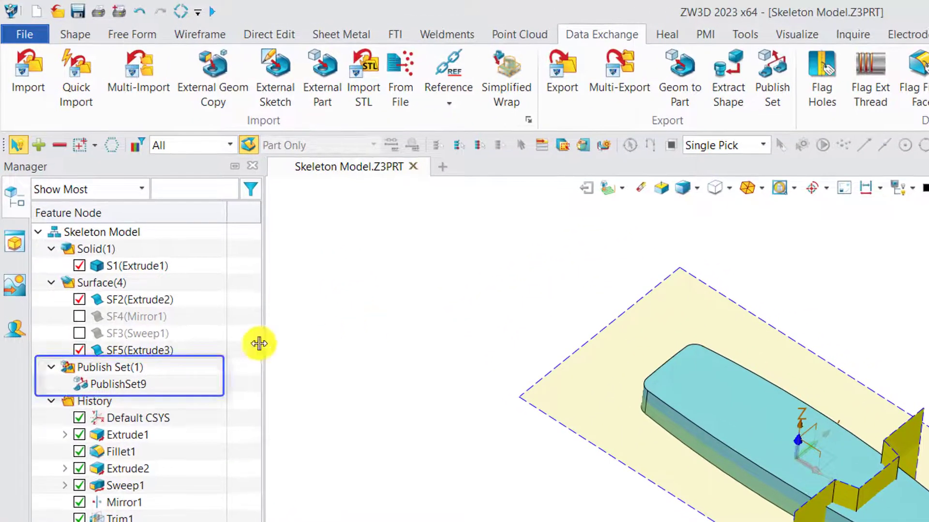
{"action": "left_click", "coordinate": [133, 380]}
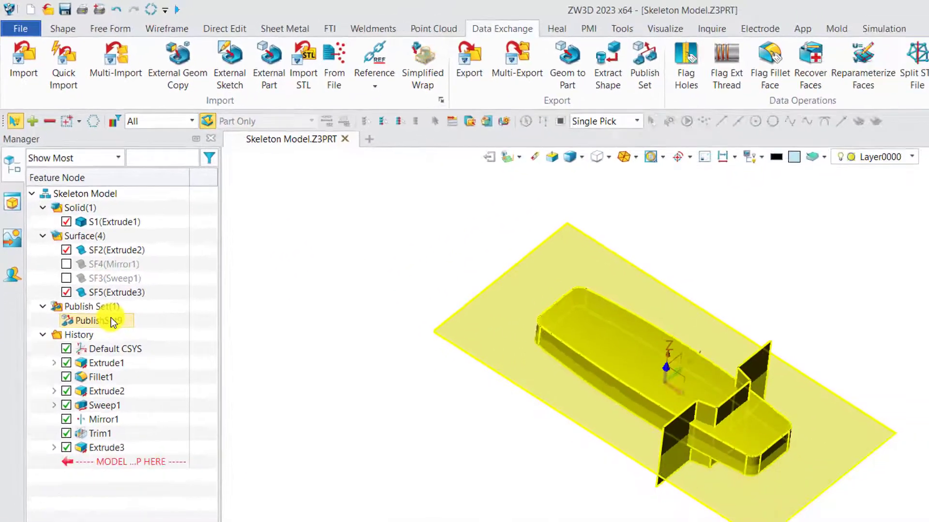
- Rename PublishSet9 to 'Skeleton Model'
{"action": "right_click", "coordinate": [111, 319]}
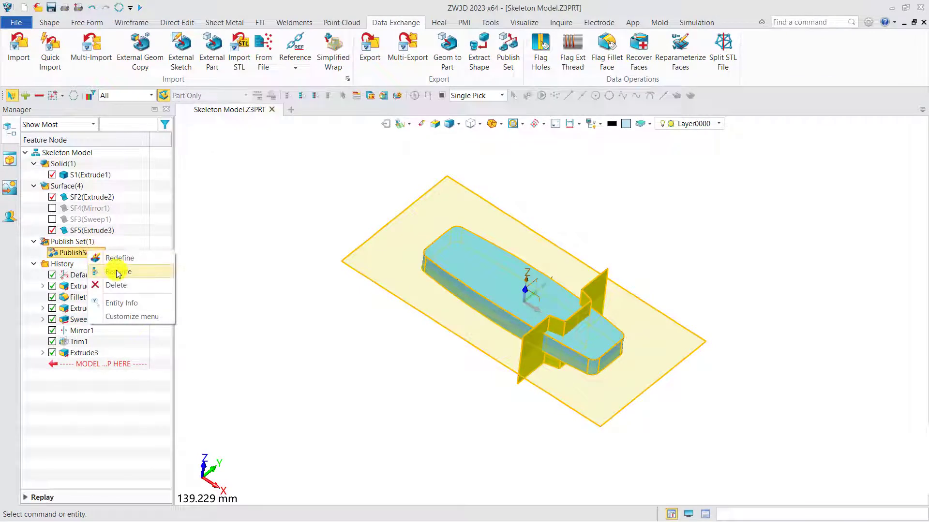
{"action": "left_click", "coordinate": [118, 272]}
{"action": "type", "text": "Skeleton Model"}
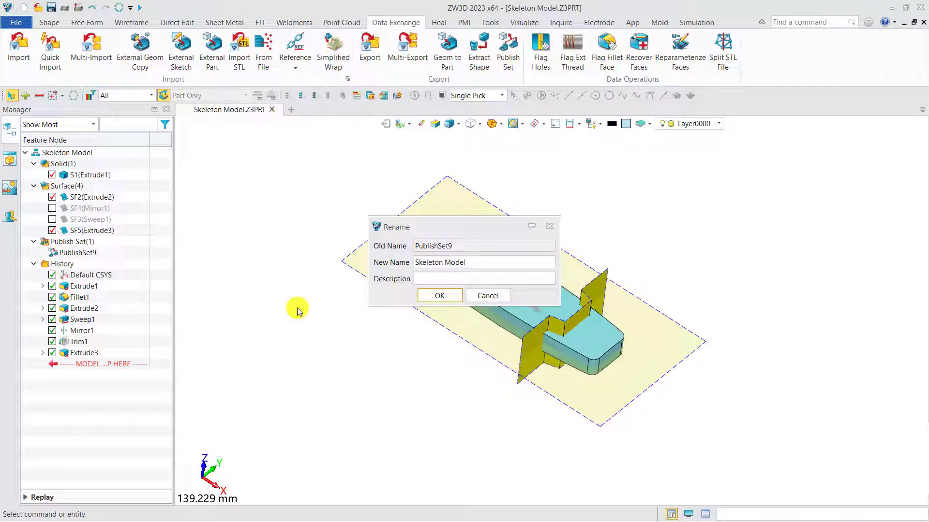
{"action": "key", "text": "Return"}
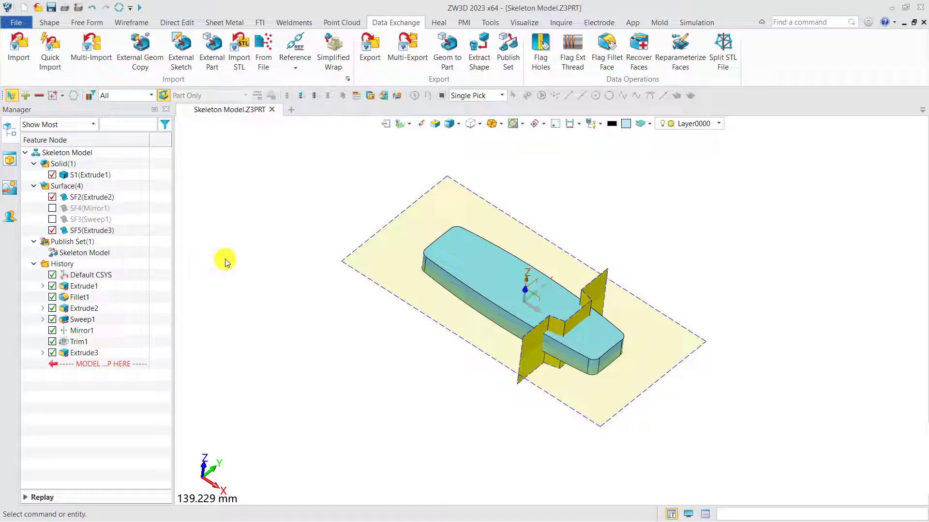
- Create a new Standard Assembly named 'USB Flash Drive'
{"action": "left_click", "coordinate": [292, 110]}
{"action": "type", "text": "USB Flash Drive"}
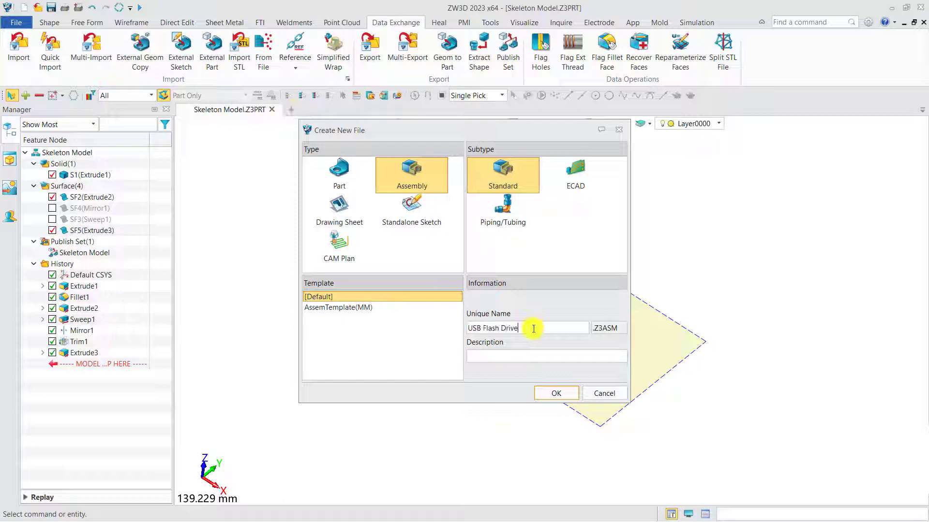
{"action": "left_click", "coordinate": [552, 388]}
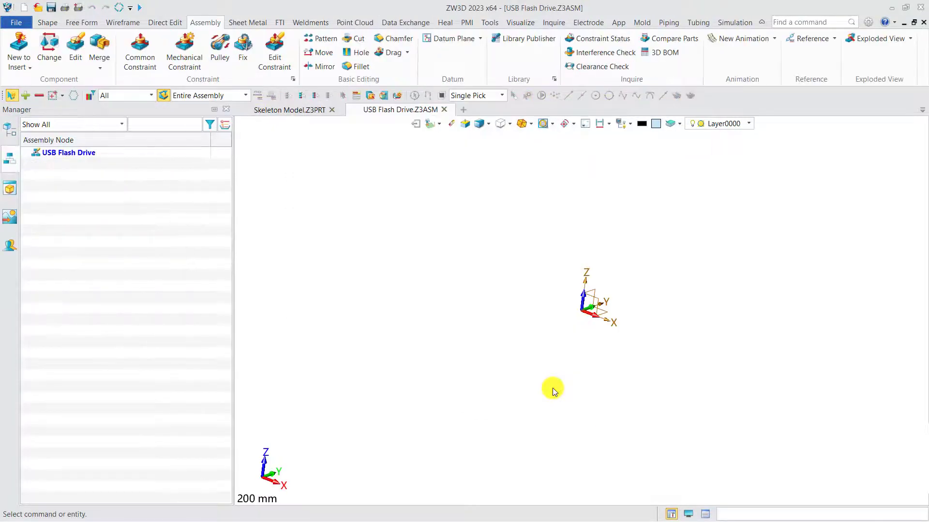
- Insert Skeleton Model.Z3PRT as a component at the Default frame
{"action": "right_click", "coordinate": [416, 232]}
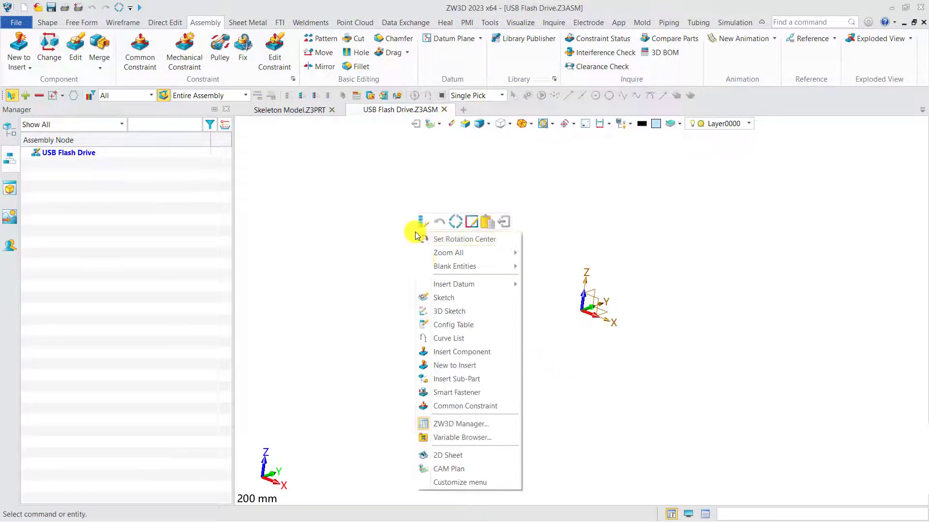
{"action": "left_click", "coordinate": [449, 353]}
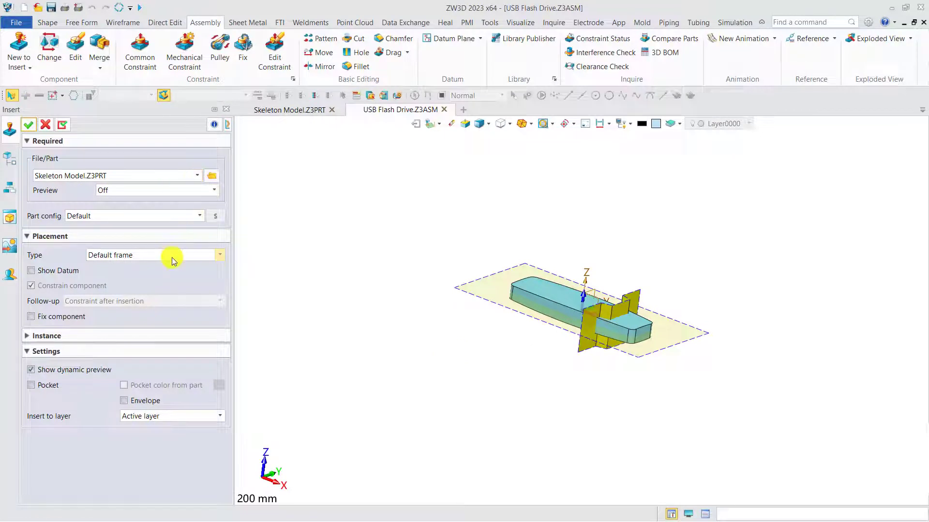
{"action": "left_click", "coordinate": [35, 127]}
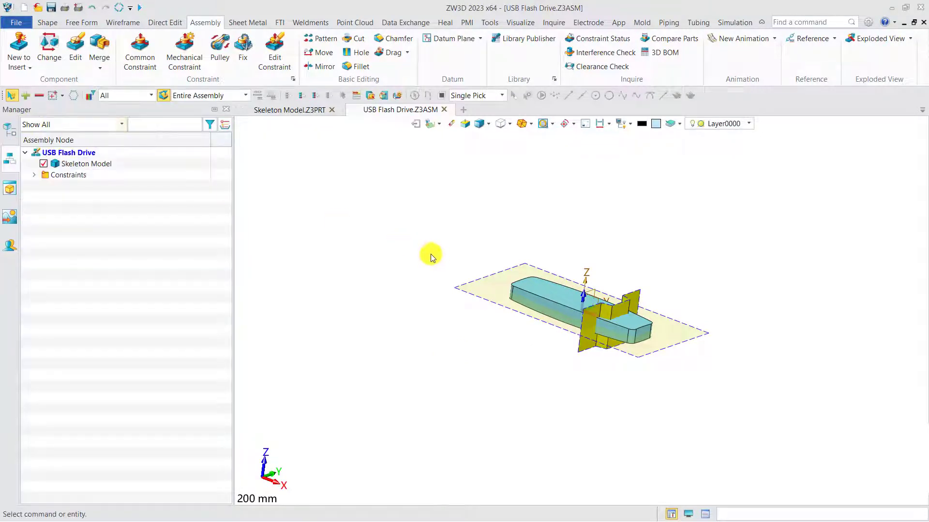
{"action": "middle_click_drag", "start_coordinate": [423, 249], "coordinate": [422, 296]}
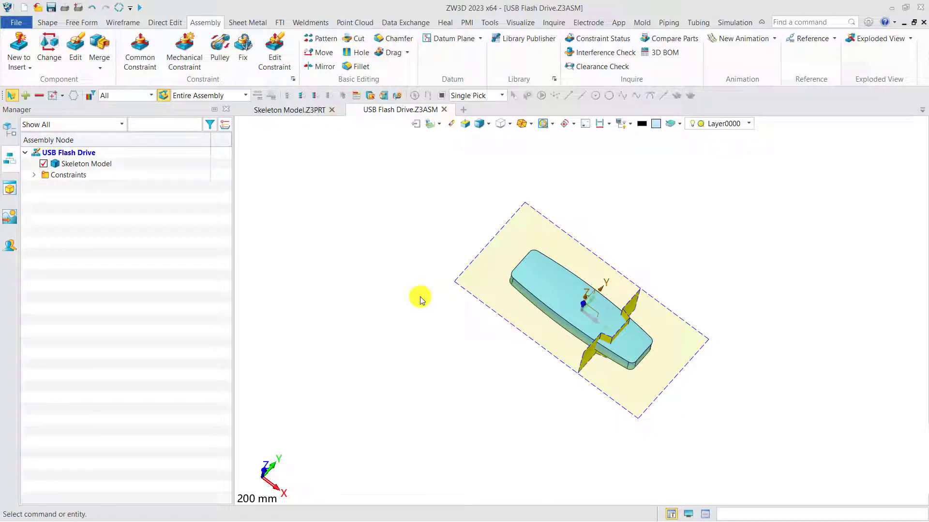
- Insert a new component part named 'Upper Shell' and confirm creating its file
{"action": "right_click", "coordinate": [369, 237]}
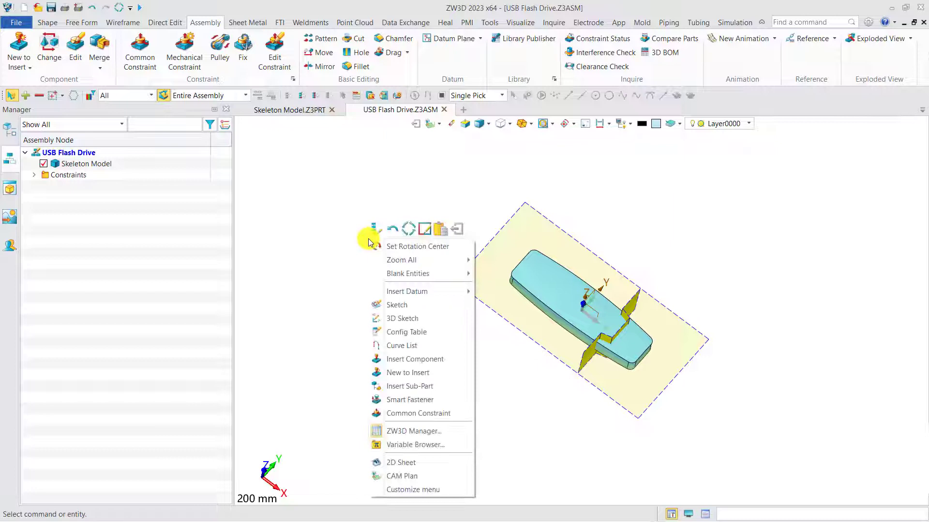
{"action": "left_click", "coordinate": [409, 373]}
{"action": "type", "text": "Upper Shell"}
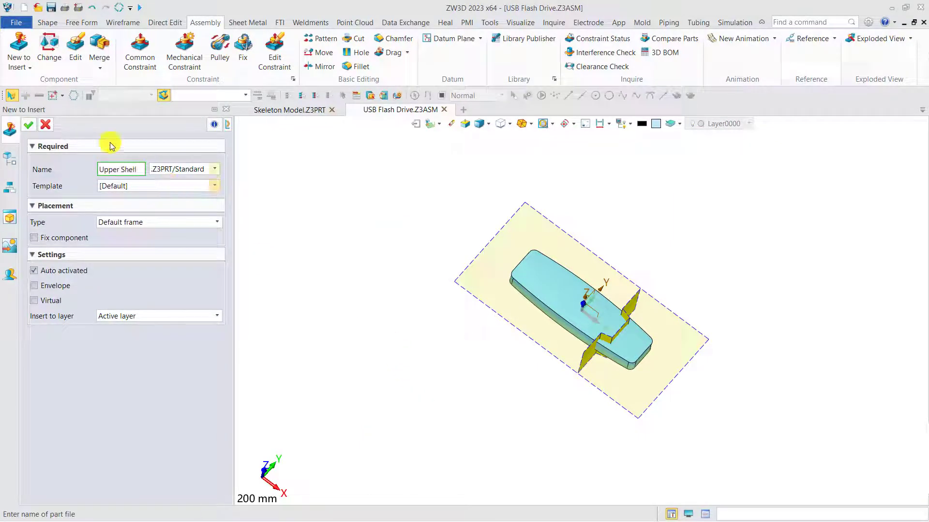
{"action": "left_click", "coordinate": [28, 125]}
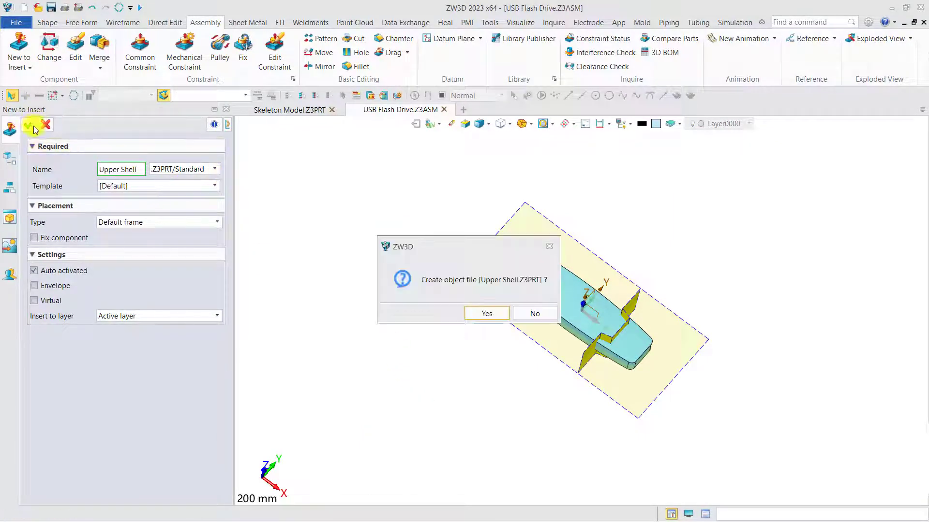
{"action": "left_click", "coordinate": [481, 314]}
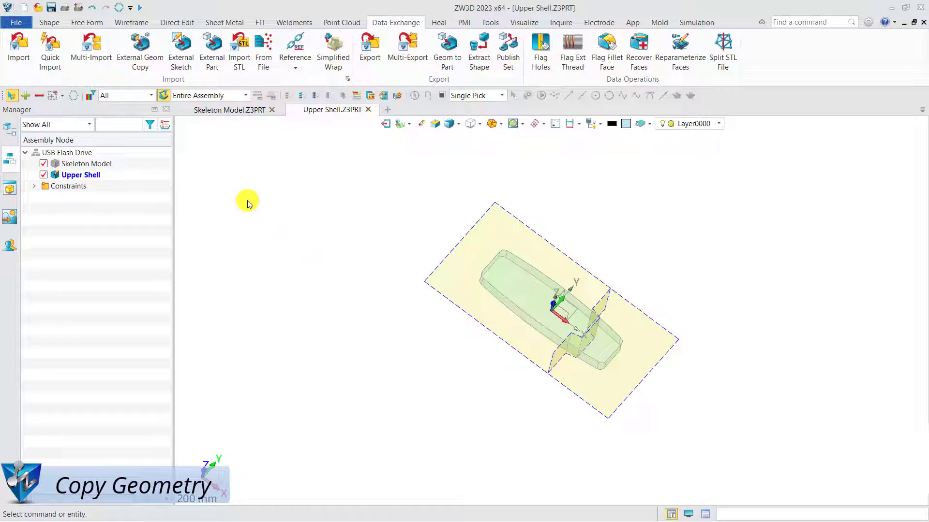
- External-copy the Skeleton Model publish set into Upper Shell with Associative copy and Auto update
{"action": "left_click", "coordinate": [140, 53]}
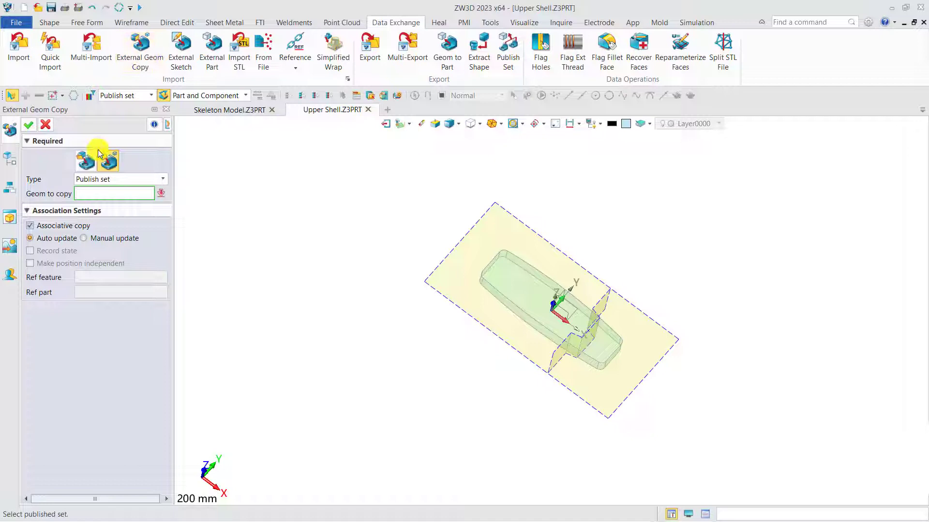
{"action": "left_click", "coordinate": [87, 163]}
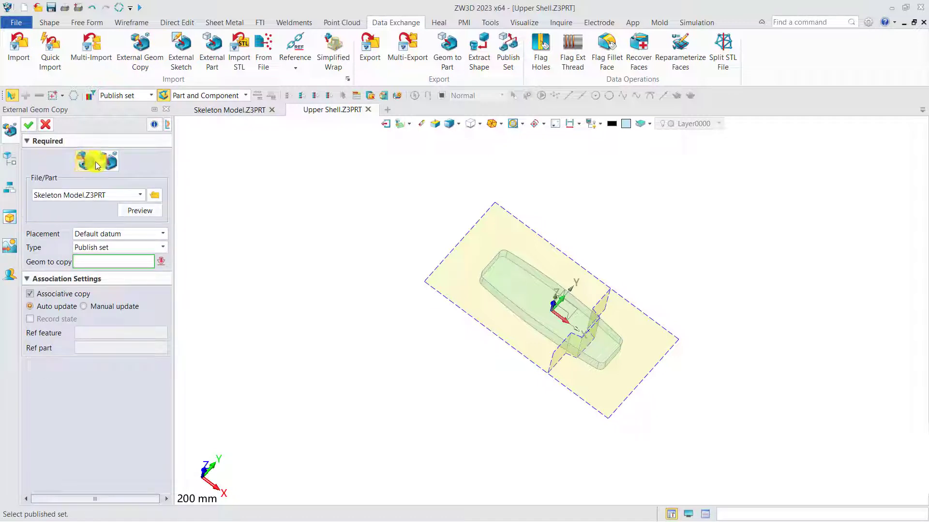
{"action": "left_click", "coordinate": [107, 161]}
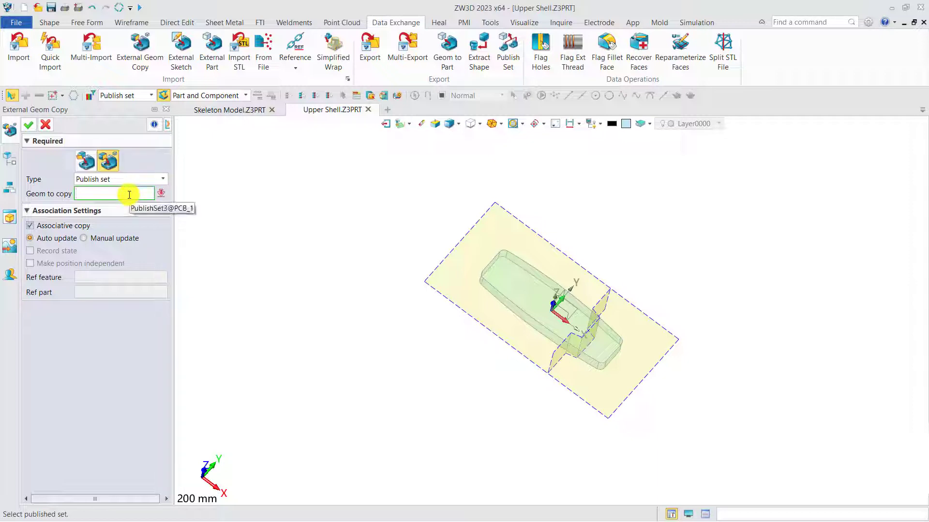
{"action": "left_click", "coordinate": [489, 281]}
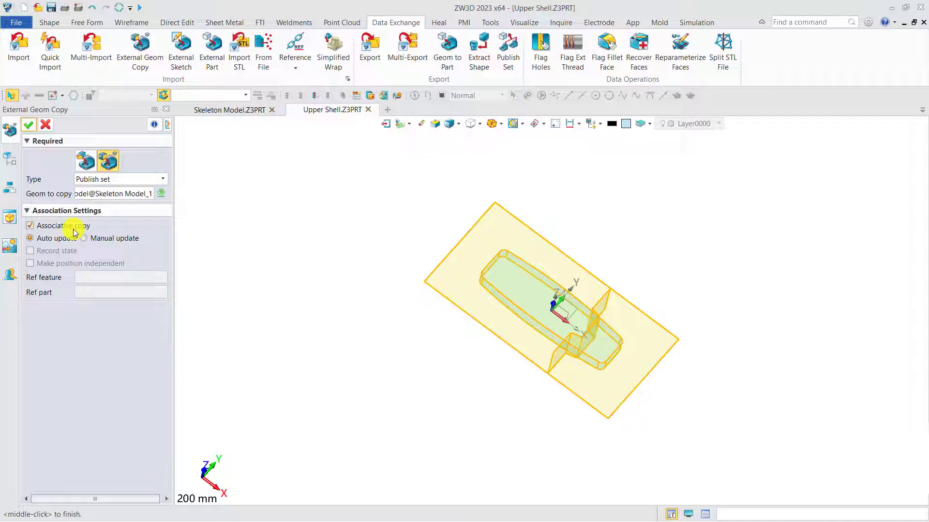
{"action": "left_click", "coordinate": [29, 124]}
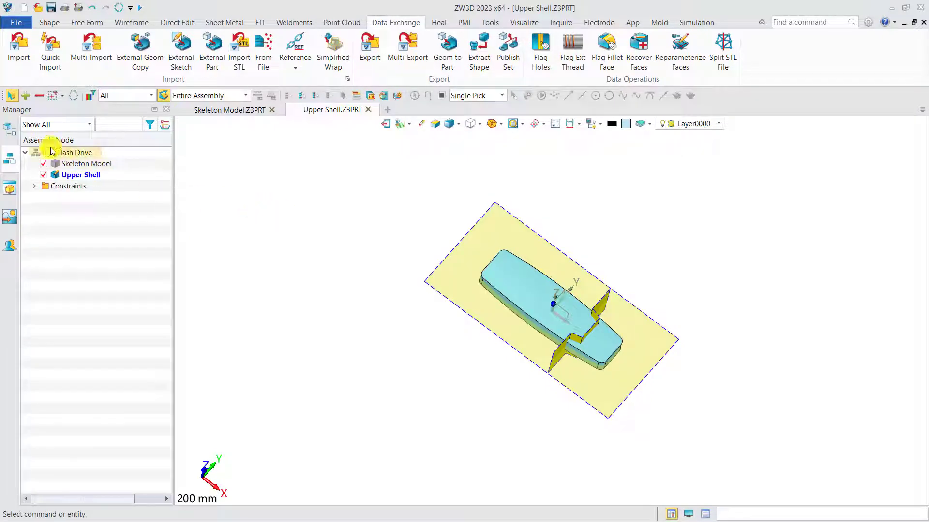
- Trim the copied blue solid with the yellow surface, then the second surface (Trim1, Trim2)
{"action": "left_click", "coordinate": [11, 132]}
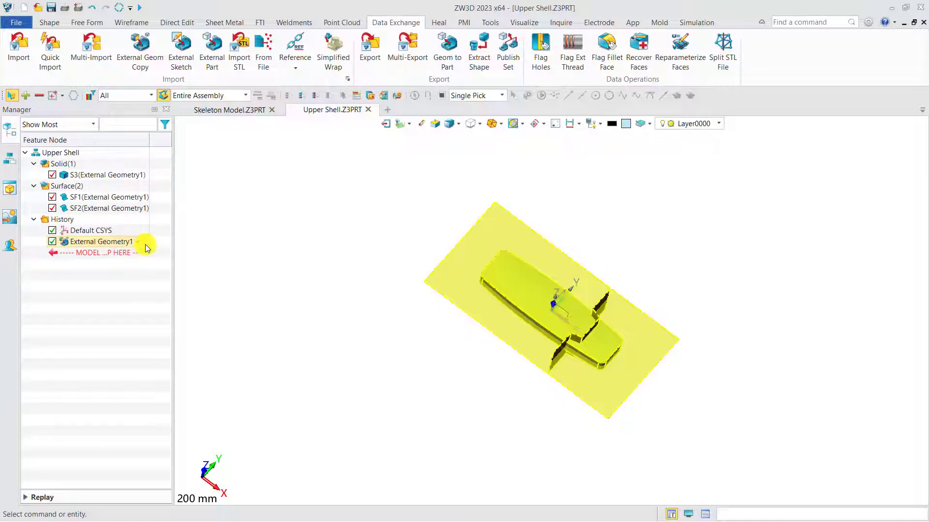
{"action": "left_click", "coordinate": [49, 23]}
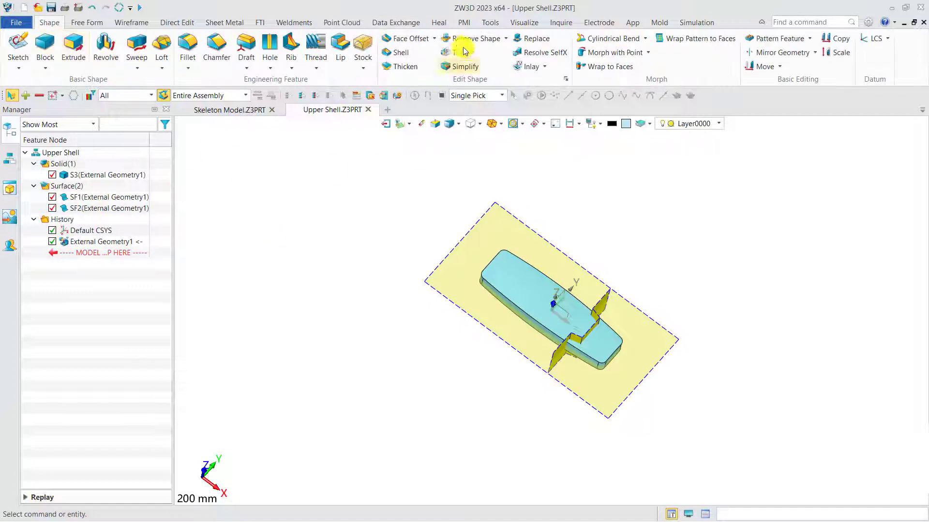
{"action": "left_click", "coordinate": [460, 53]}
{"action": "left_click", "coordinate": [533, 297]}
{"action": "left_click", "coordinate": [605, 304]}
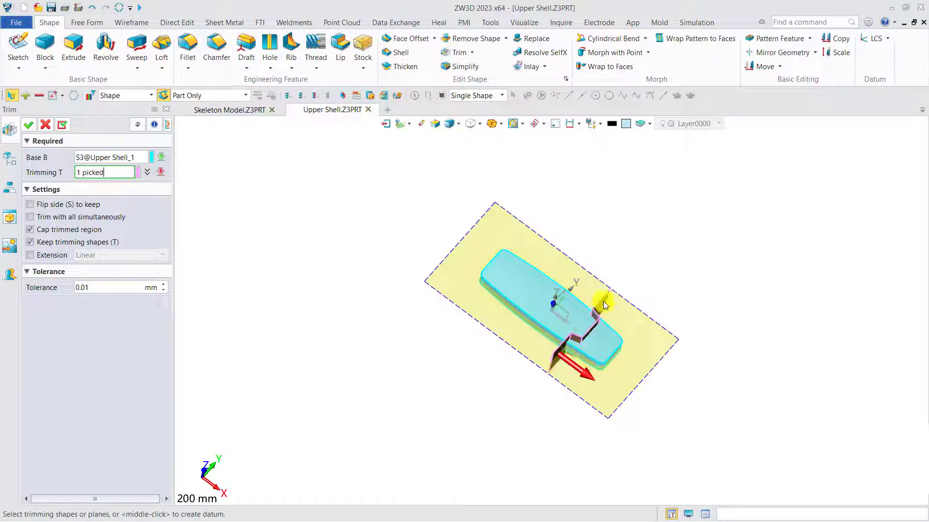
{"action": "left_click", "coordinate": [62, 125]}
{"action": "right_click_drag", "start_coordinate": [373, 302], "coordinate": [383, 269]}
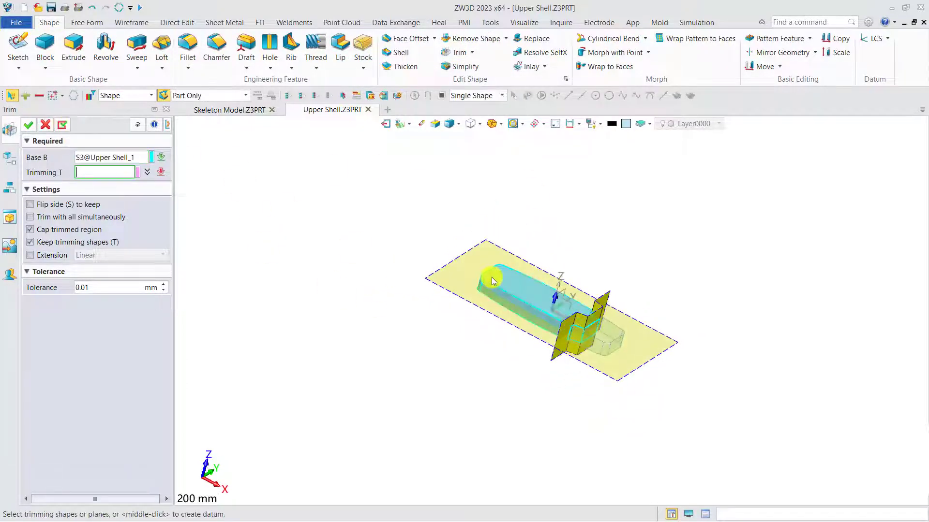
{"action": "left_click", "coordinate": [28, 124]}
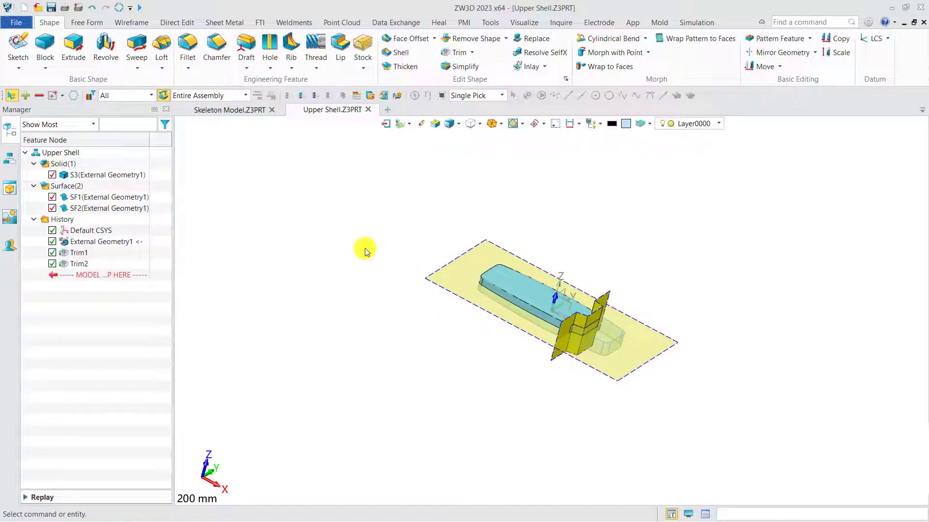
- Erase all leftover copied surfaces, then open the Skeleton part from the Assembly tree
{"action": "right_click", "coordinate": [92, 187]}
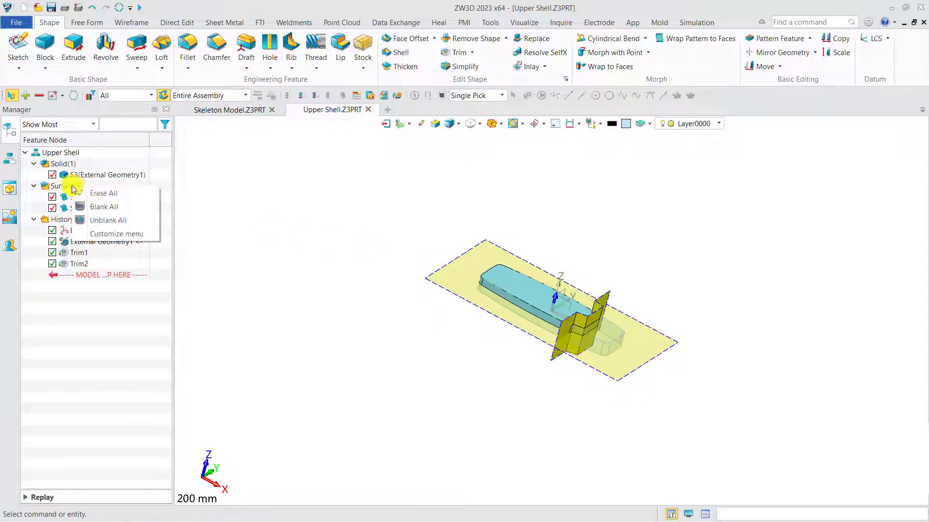
{"action": "left_click", "coordinate": [112, 192]}
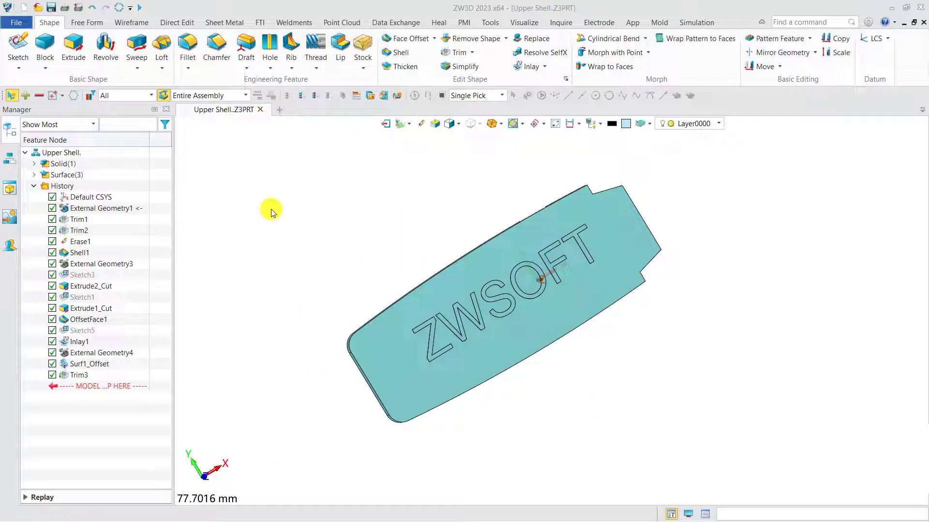
{"action": "left_click", "coordinate": [11, 159]}
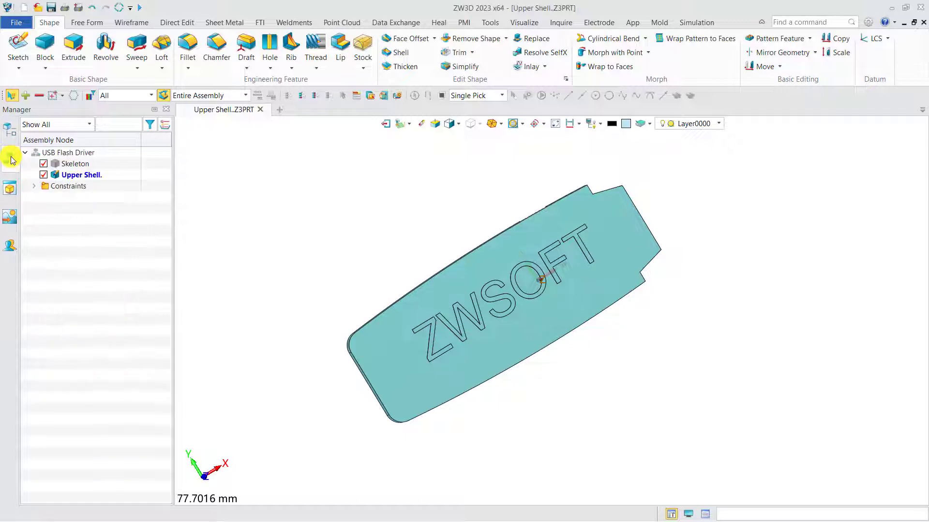
{"action": "double_click", "coordinate": [75, 165]}
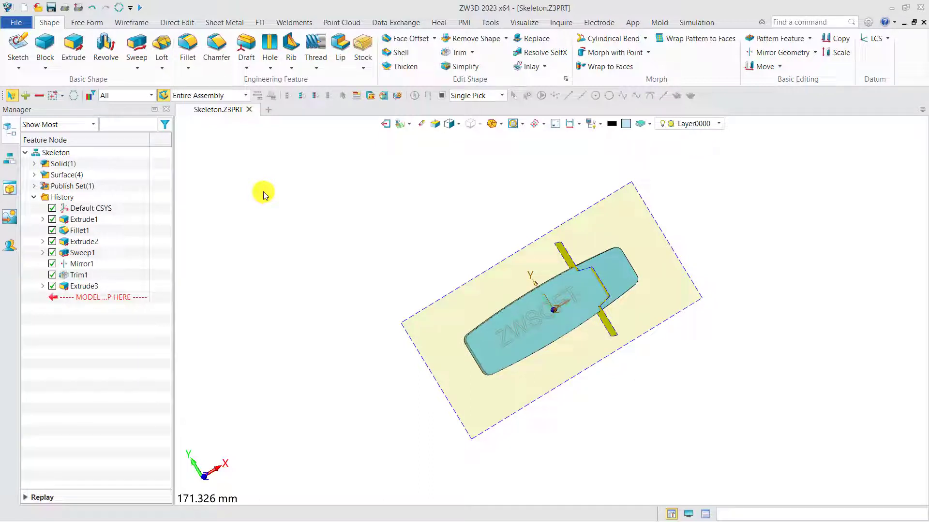
- Unblank Sketch1 under Extrude1 to show its dimensions on the skeleton
{"action": "left_click", "coordinate": [43, 220]}
{"action": "right_click", "coordinate": [93, 231]}
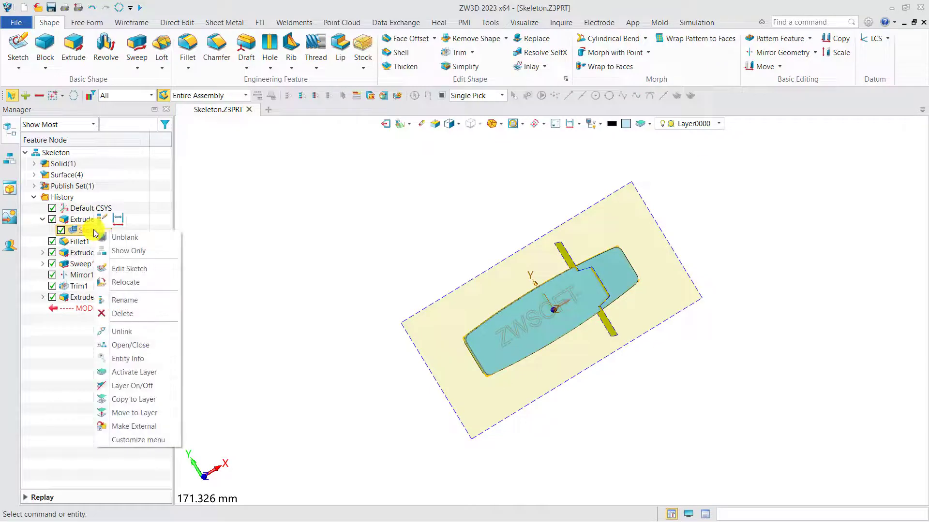
{"action": "left_click", "coordinate": [121, 236]}
{"action": "middle_click_drag", "start_coordinate": [586, 438], "coordinate": [536, 370]}
- Change the sketch dimensions 80 to 100, 40 to 50, and 24 to 28
{"action": "double_click", "coordinate": [535, 370]}
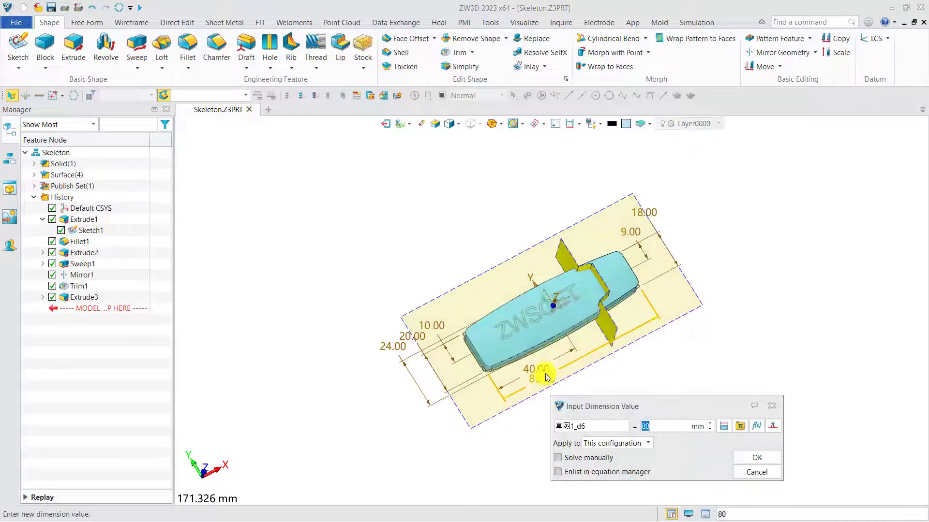
{"action": "key", "text": "Return"}
{"action": "double_click", "coordinate": [536, 370]}
{"action": "key", "text": "Escape"}
{"action": "scroll", "coordinate": [384, 348], "scroll_direction": "up", "scroll_amount": 3}
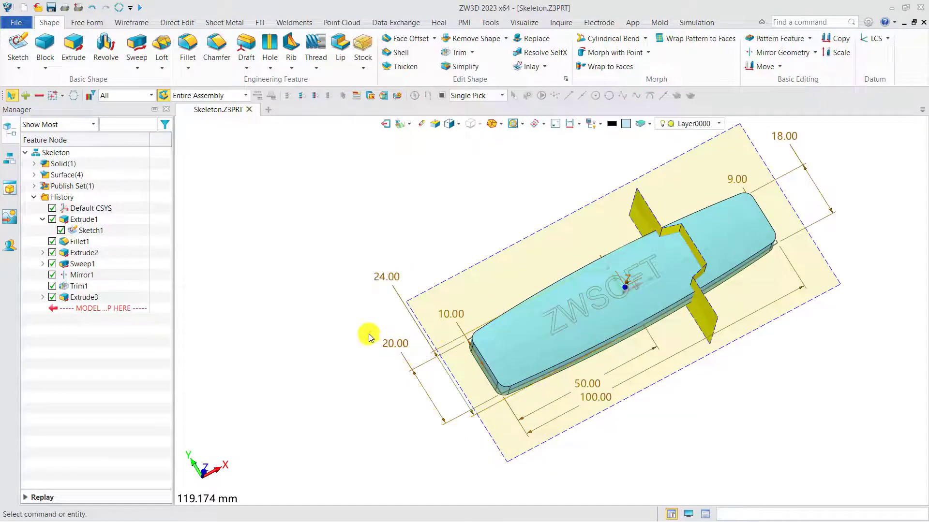
{"action": "double_click", "coordinate": [386, 283]}
{"action": "type", "text": "28"}
{"action": "key", "text": "Return"}
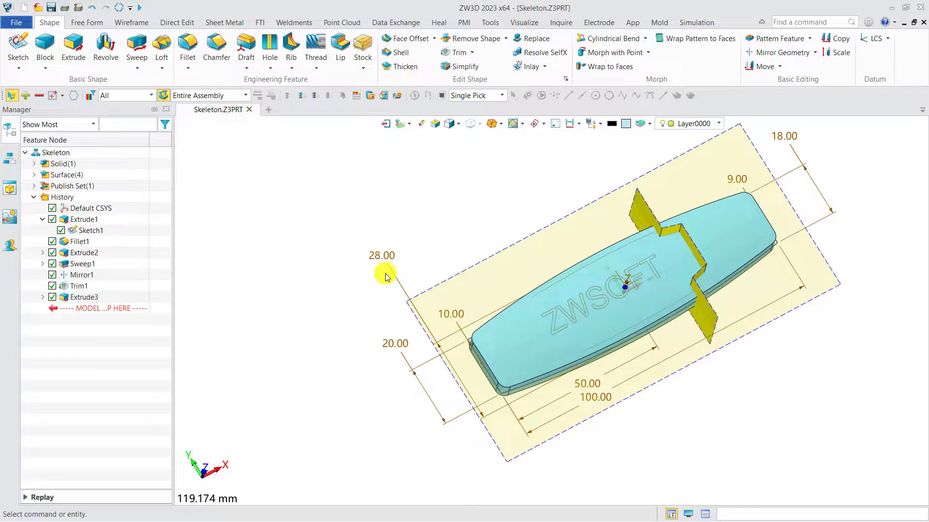
{"action": "left_click", "coordinate": [10, 160]}
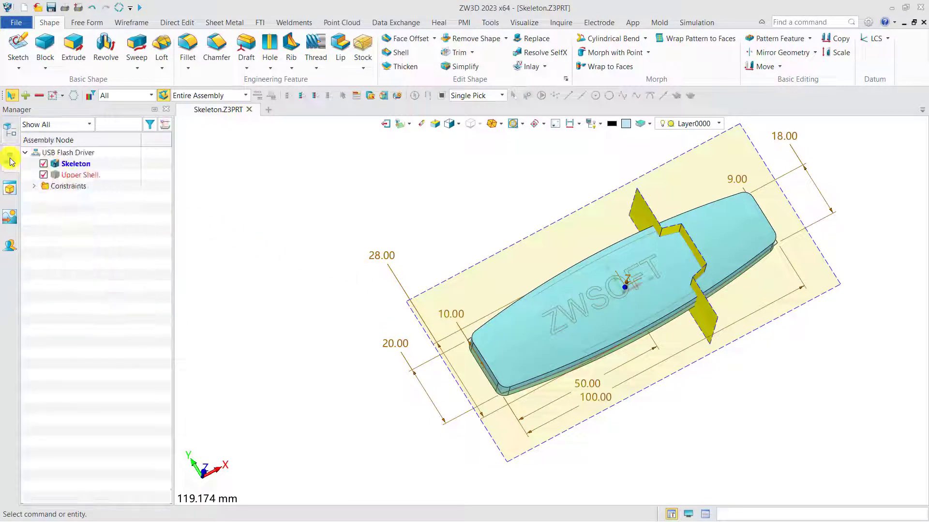
- Activate the USB Flash Driver assembly, regenerate the outdated Upper Shell, and blank the Skeleton
{"action": "double_click", "coordinate": [67, 152]}
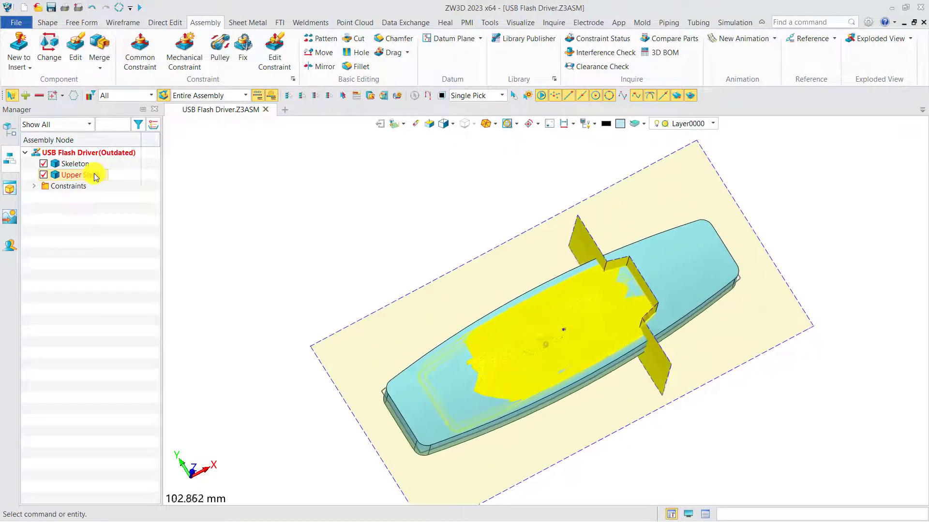
{"action": "right_click", "coordinate": [126, 174]}
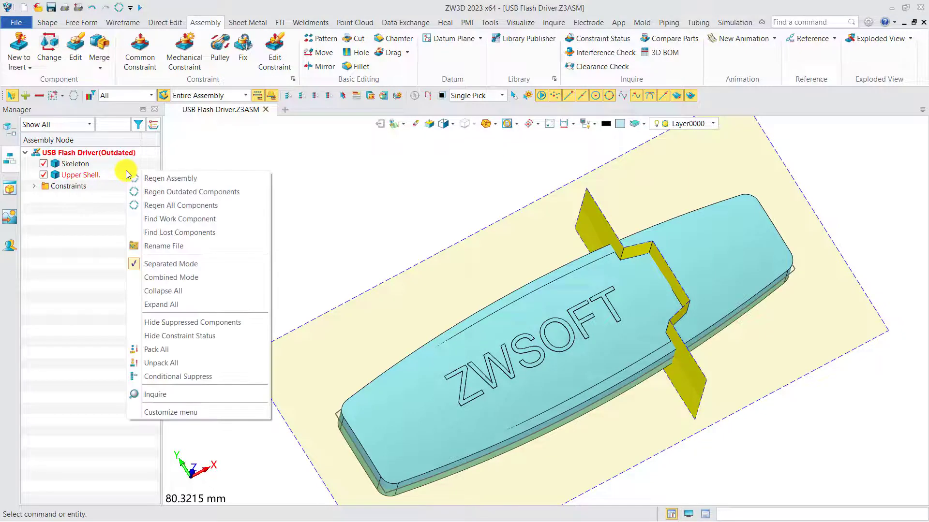
{"action": "left_click", "coordinate": [147, 194]}
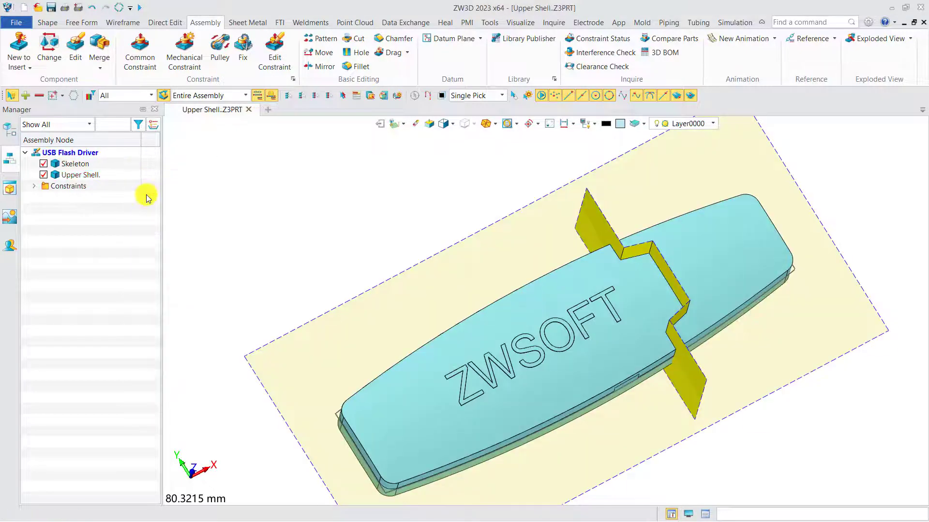
{"action": "right_click", "coordinate": [77, 164]}
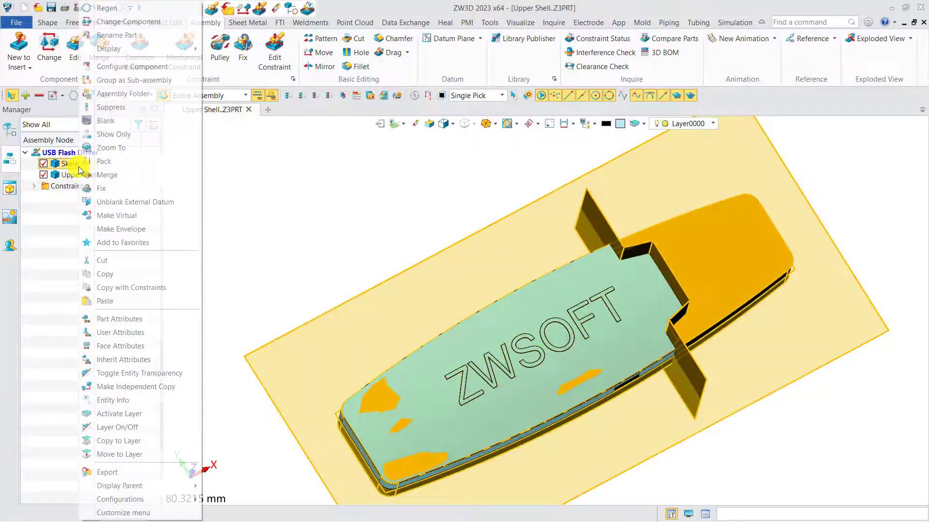
{"action": "left_click", "coordinate": [95, 120]}
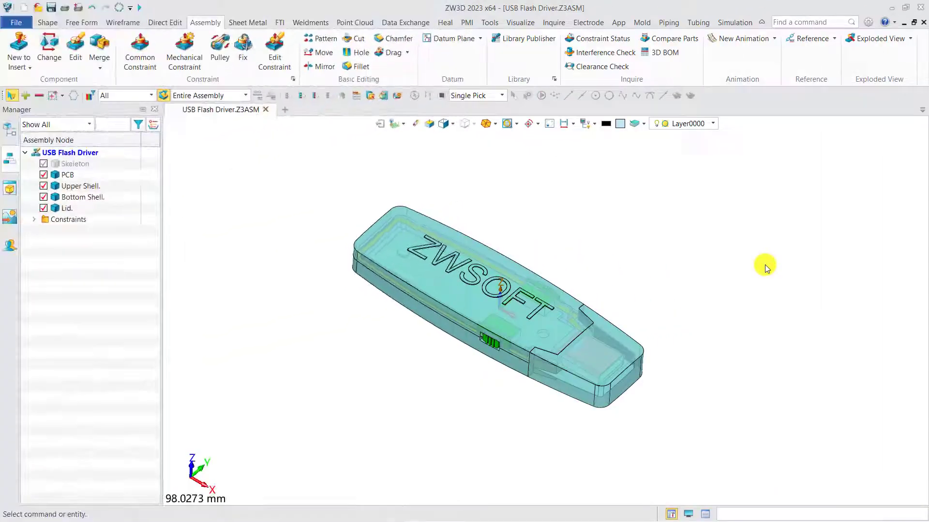
- Zoom in on the finished translucent drive to inspect the PCB, shells and lid
{"action": "scroll", "coordinate": [765, 265], "scroll_direction": "up", "scroll_amount": 5}
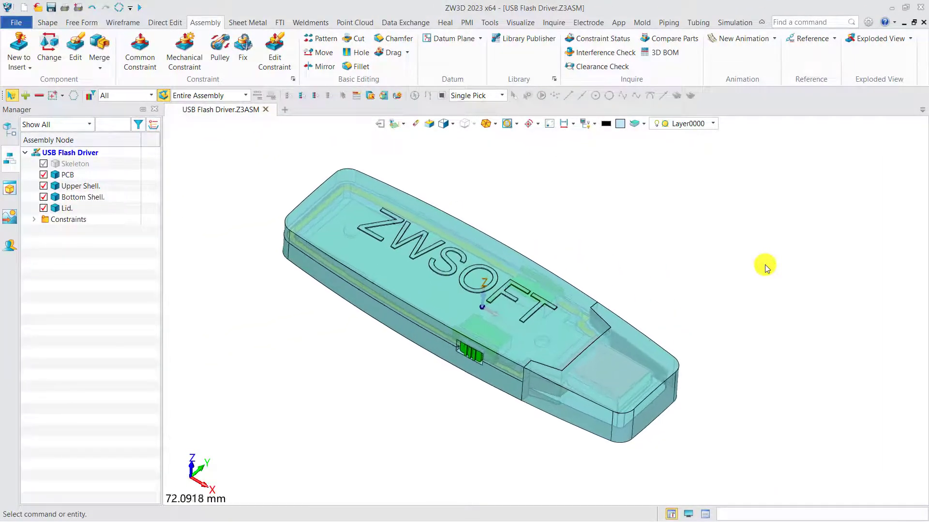
{"action": "scroll", "coordinate": [765, 265], "scroll_direction": "up", "scroll_amount": 1}
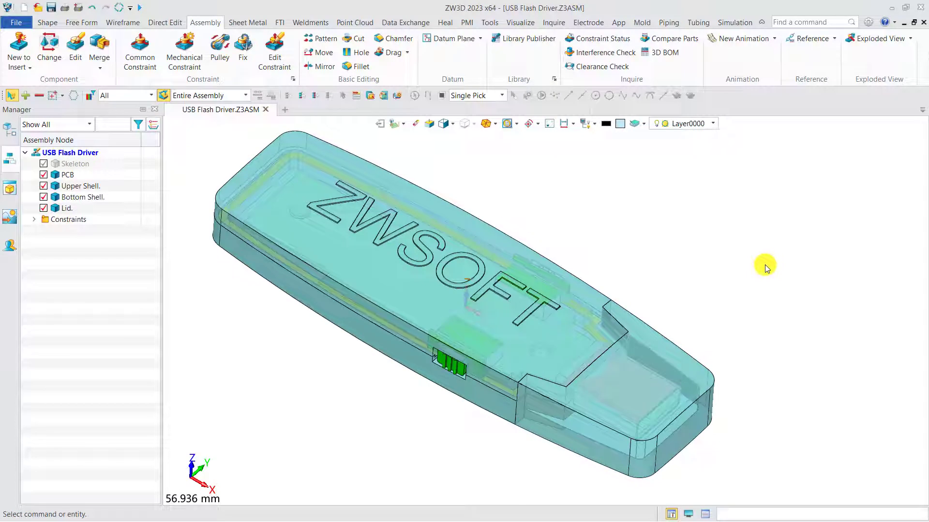